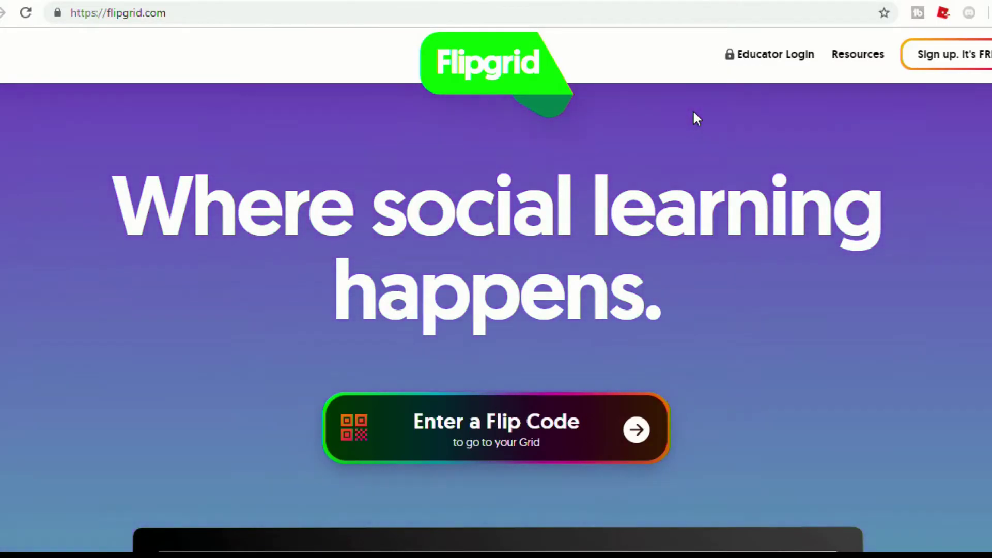
# Open the free sign-up page from the Flipgrid homepage's top-right button
pyautogui.click(959, 63)
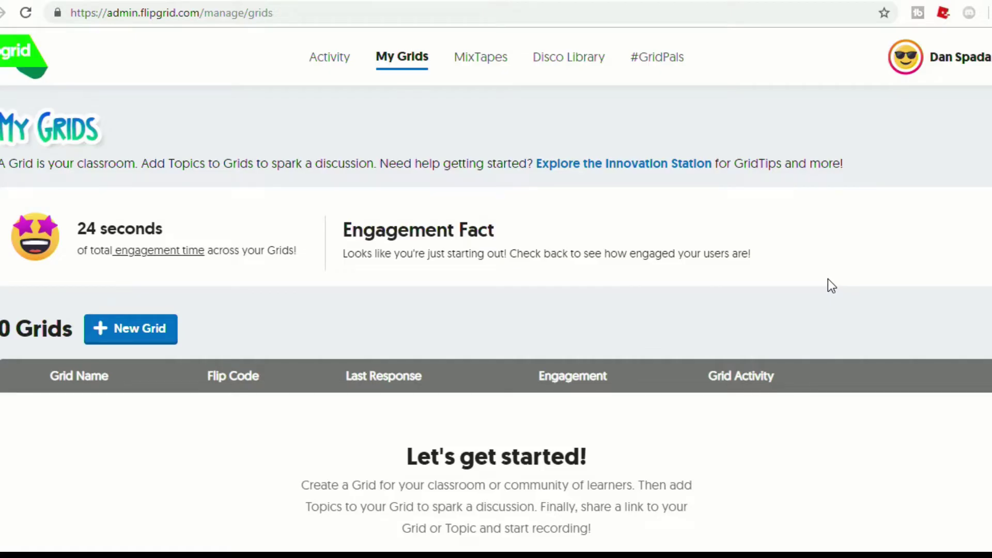
# Create a School Email grid named 'Research Project' with a custom Flip Code
pyautogui.click(122, 335)
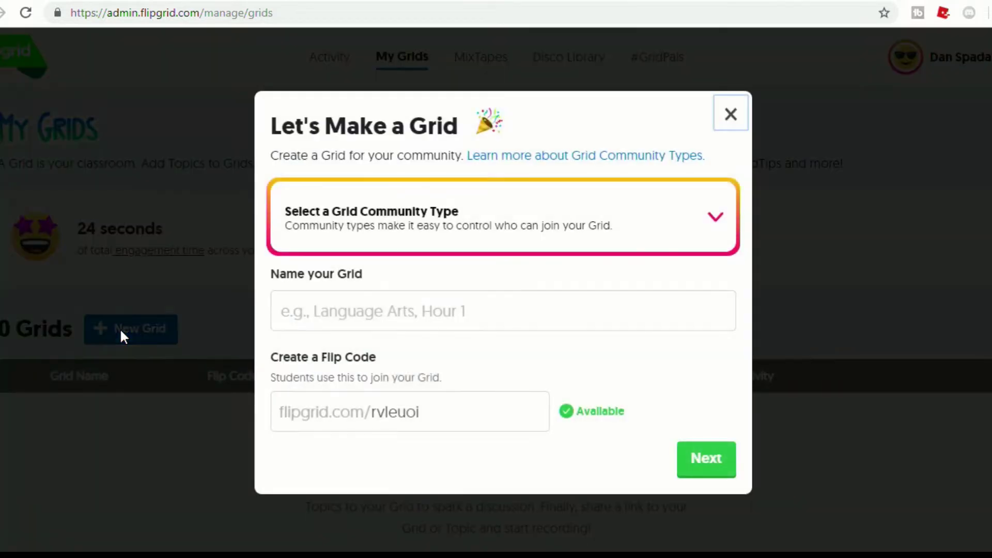
pyautogui.click(637, 224)
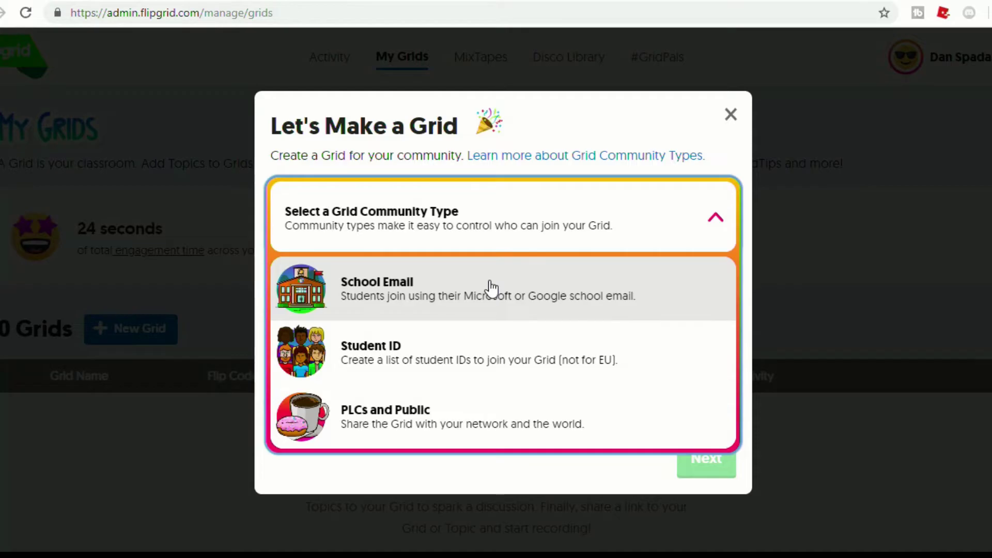
pyautogui.click(491, 288)
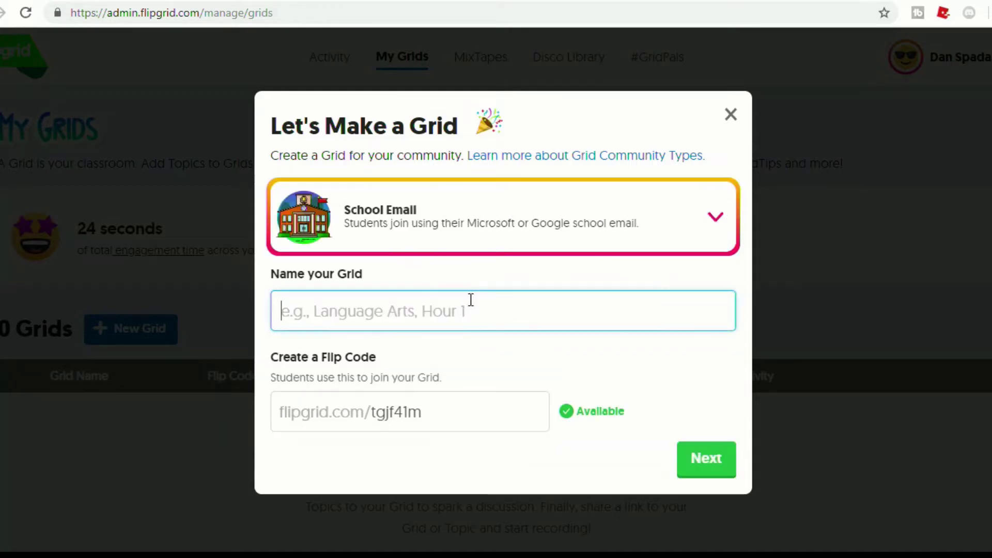
pyautogui.click(467, 304)
pyautogui.write('Research ')
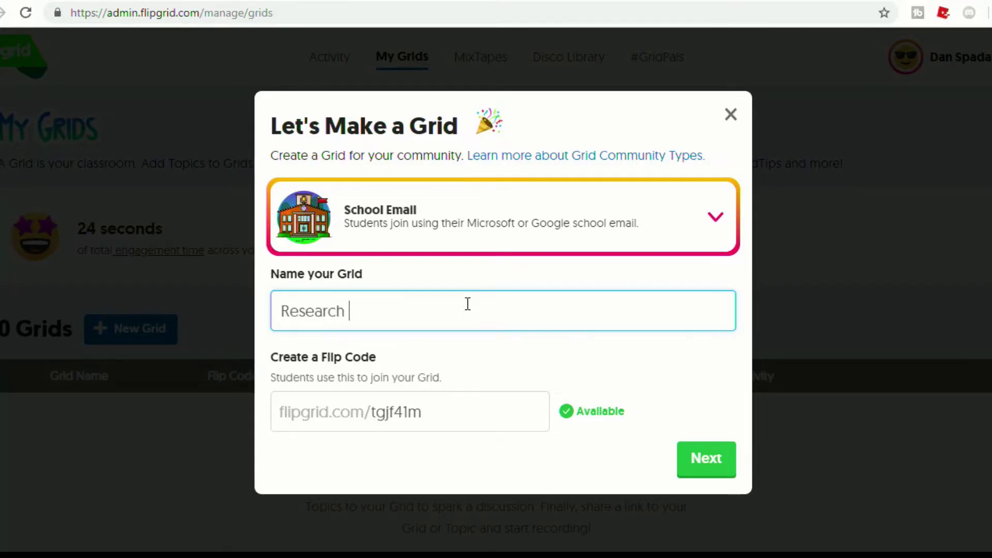
pyautogui.write('Project')
pyautogui.press('Tab')
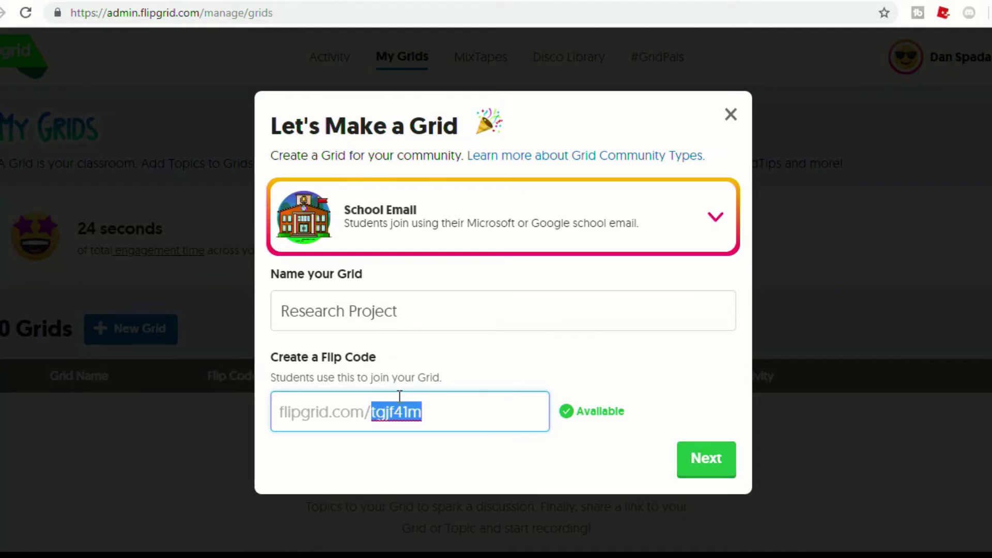
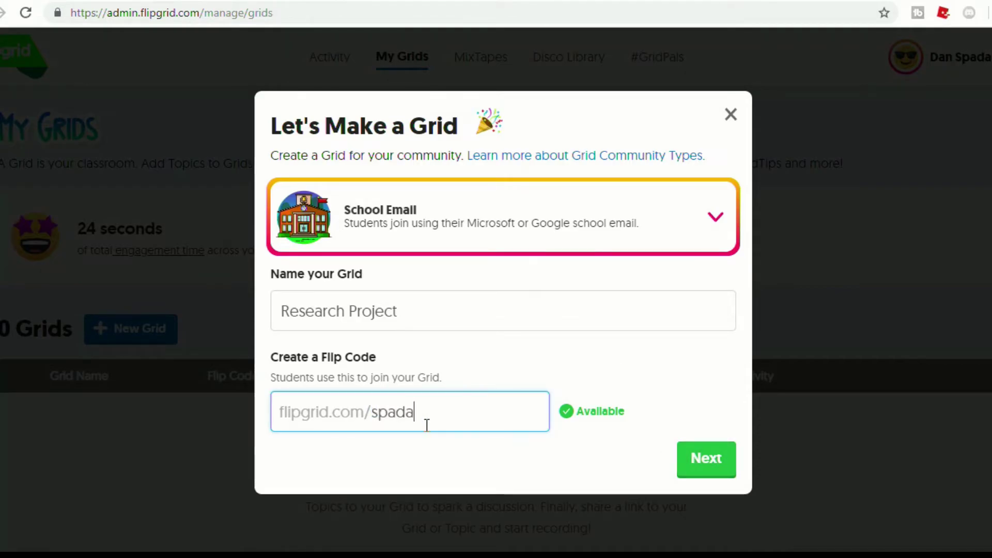
pyautogui.click(710, 455)
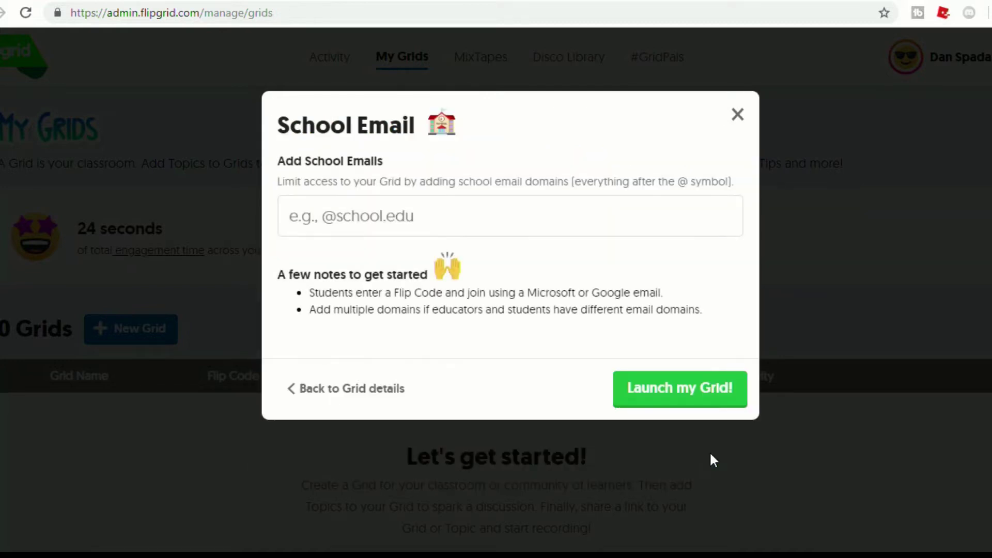
pyautogui.click(560, 213)
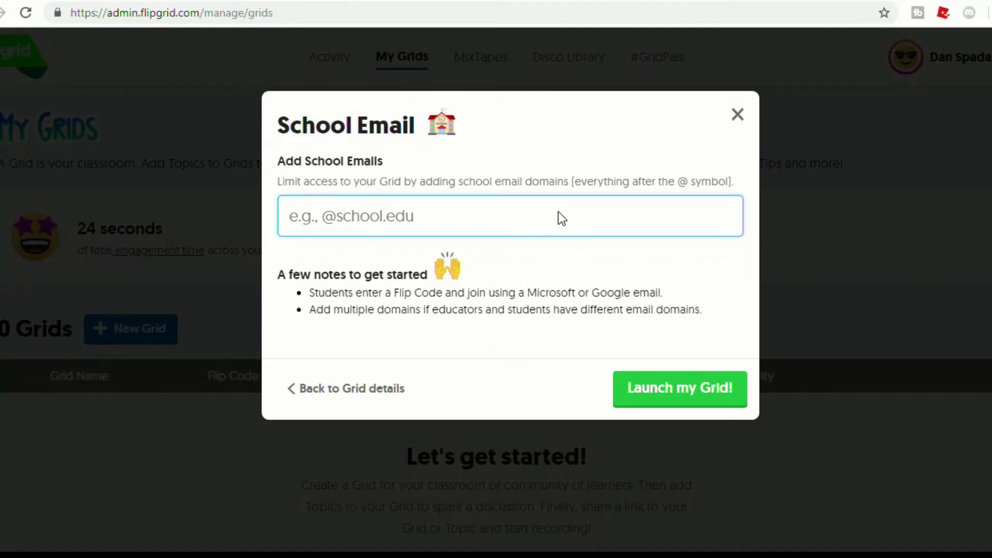
pyautogui.write('@s')
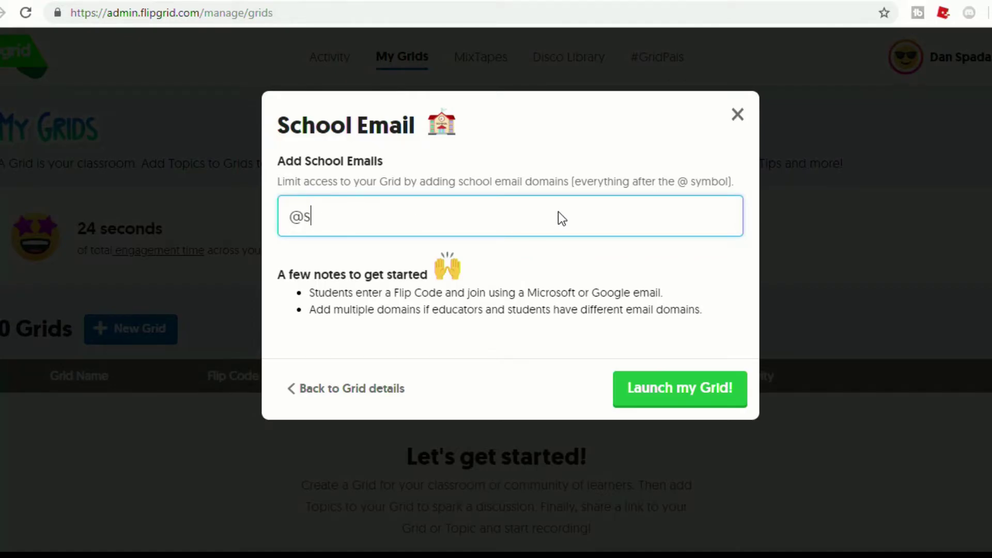
pyautogui.write('uffieldstudent')
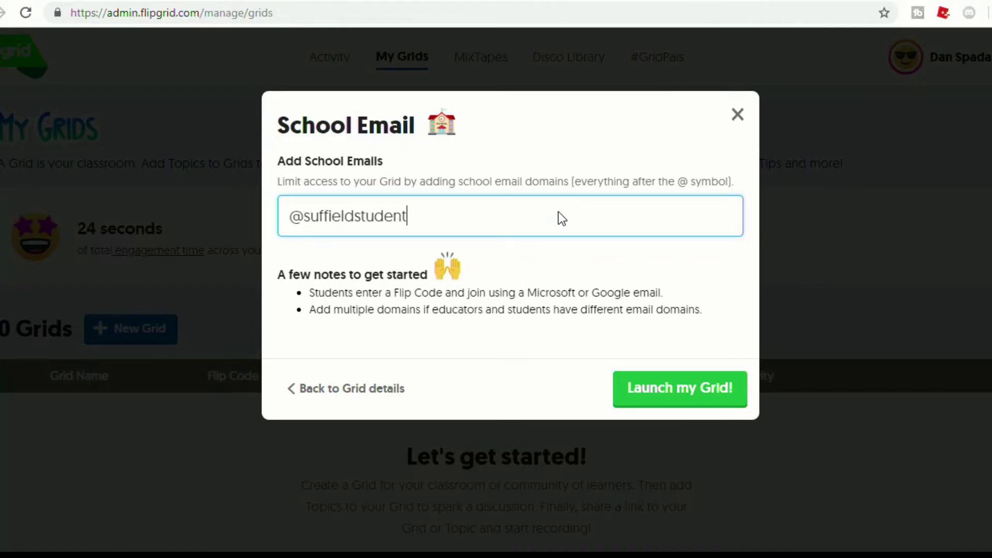
pyautogui.write('.org')
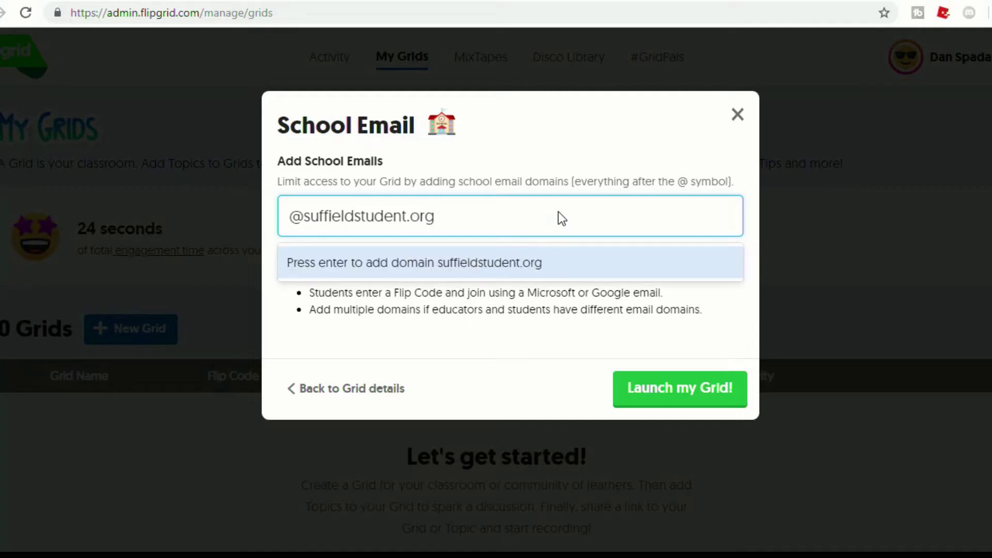
pyautogui.click(555, 264)
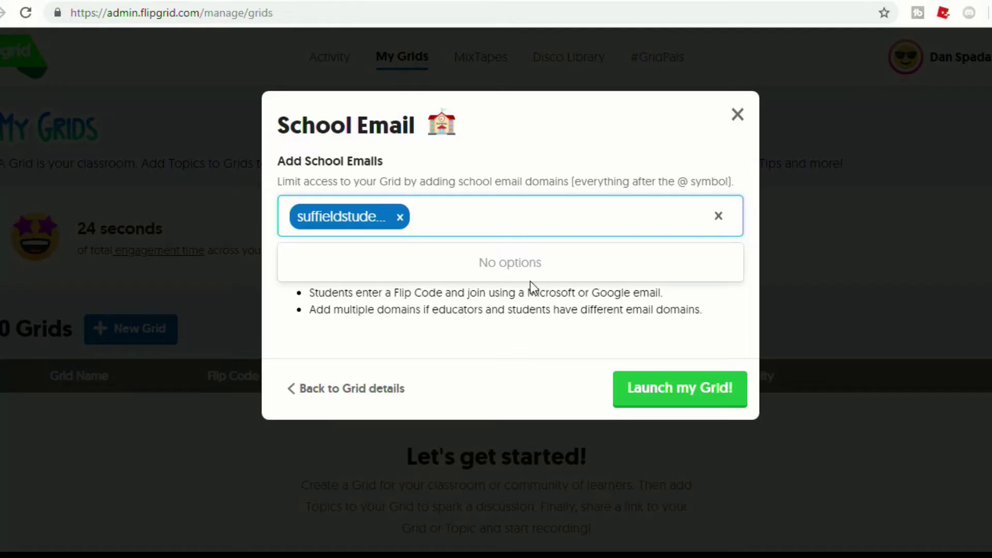
pyautogui.click(708, 402)
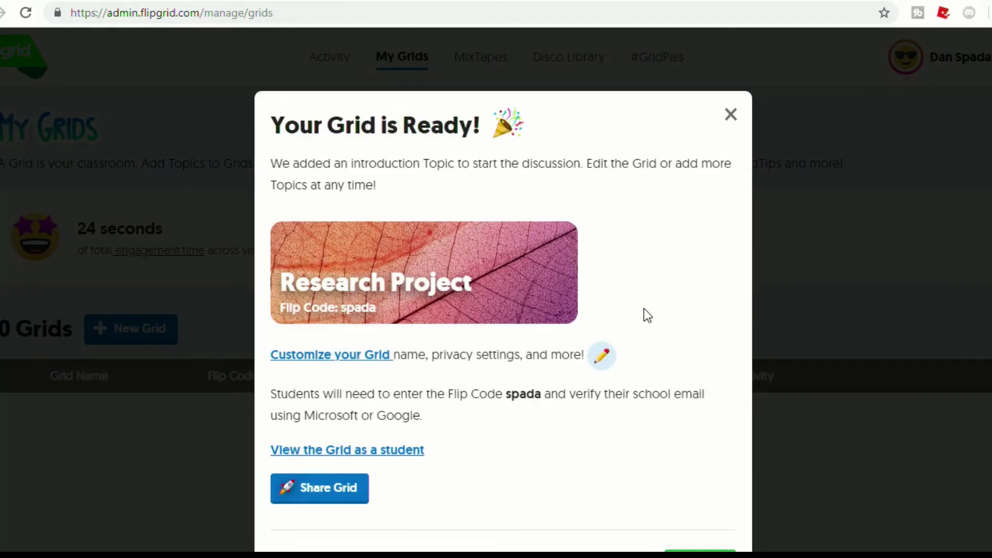
pyautogui.scroll(-2, 646, 315)
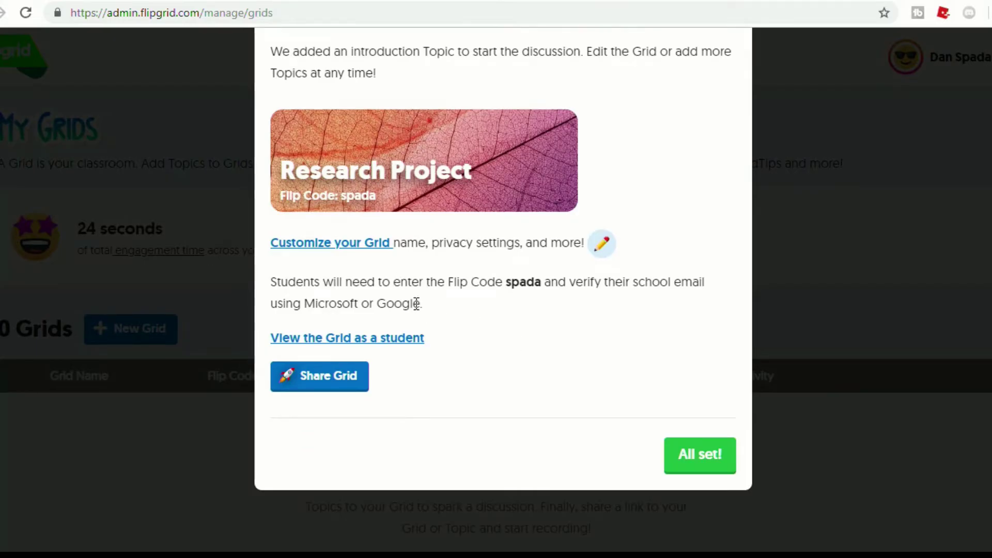
pyautogui.click(358, 244)
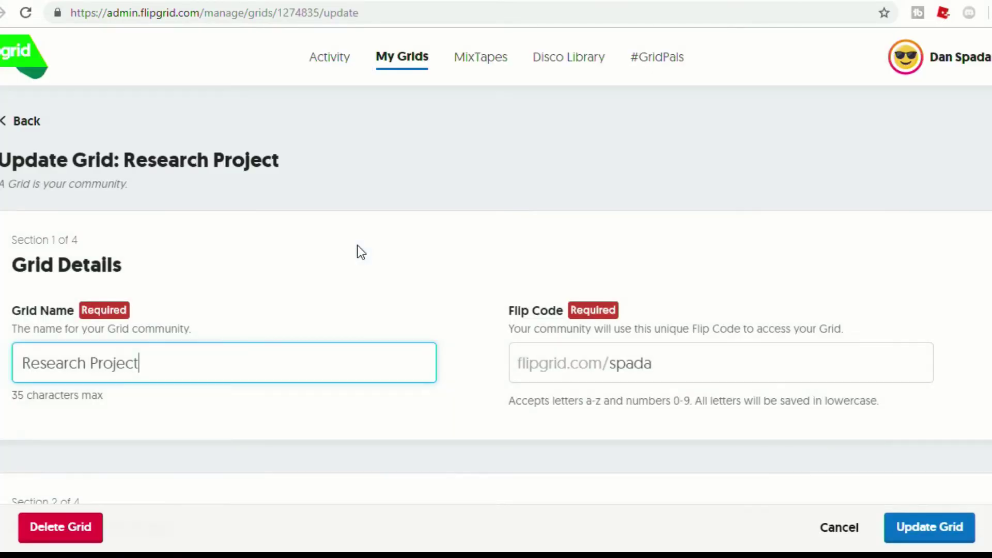
# Make the cat-with-glasses picture the grid's featured image and save the grid
pyautogui.scroll(-10, 451, 268)
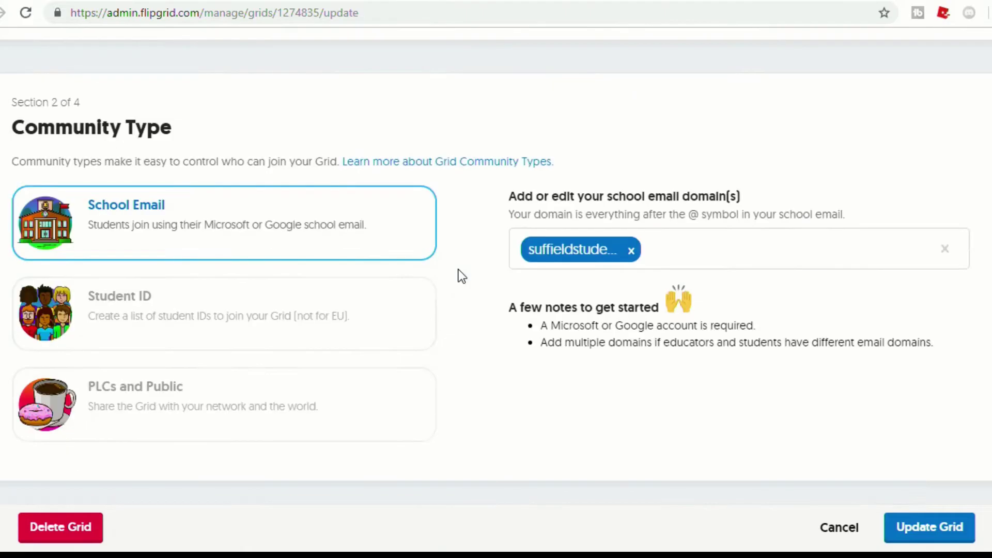
pyautogui.scroll(-6, 464, 269)
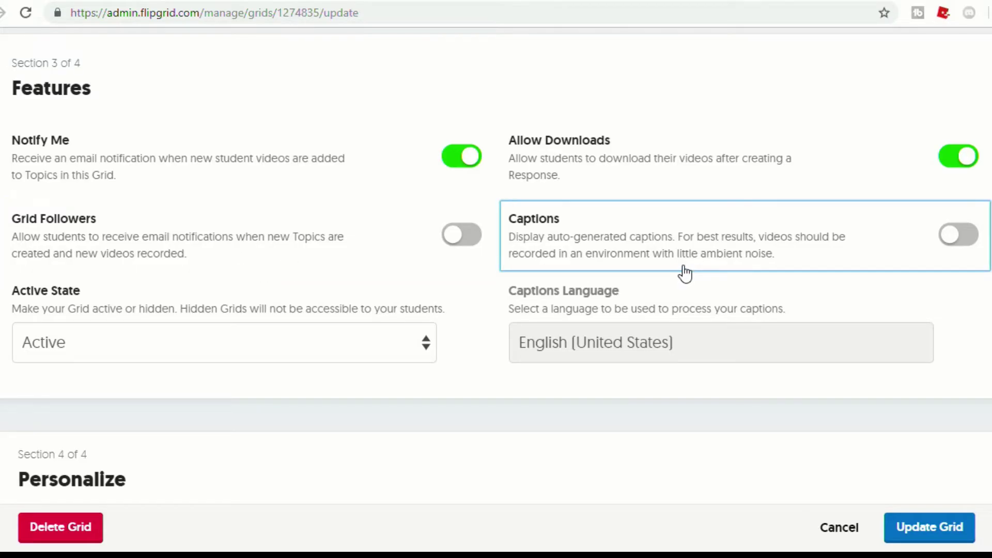
pyautogui.scroll(-14, 485, 331)
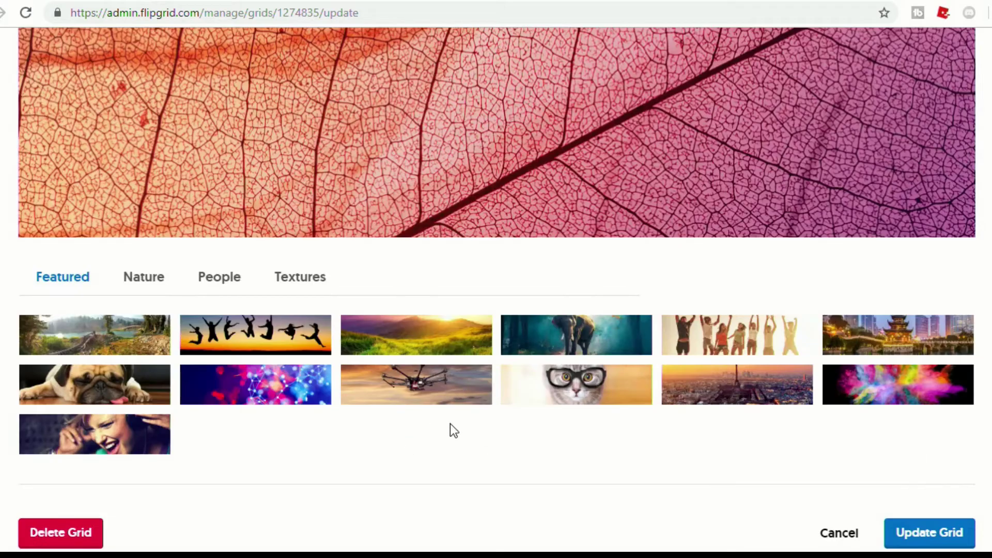
pyautogui.click(594, 388)
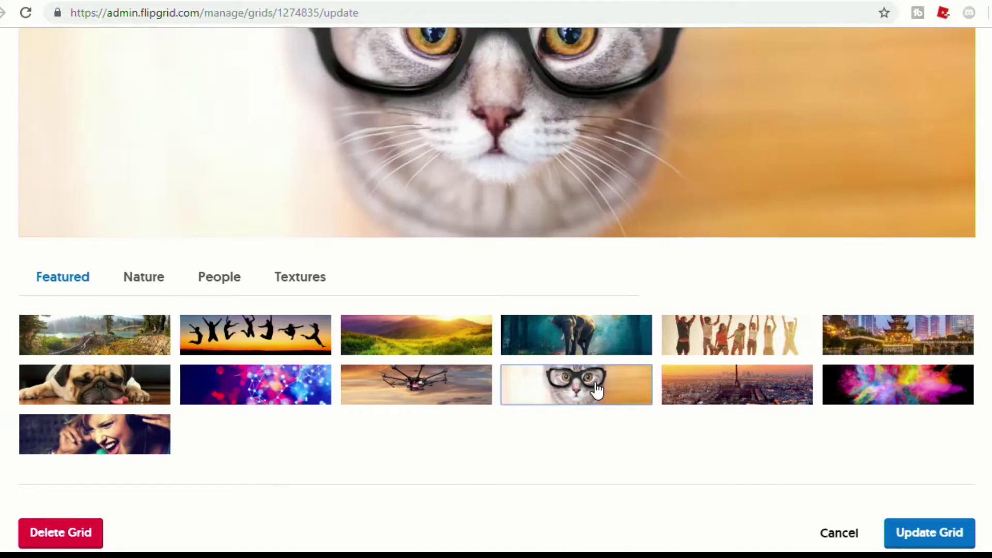
pyautogui.scroll(3, 404, 408)
pyautogui.scroll(-7, 404, 408)
pyautogui.click(948, 323)
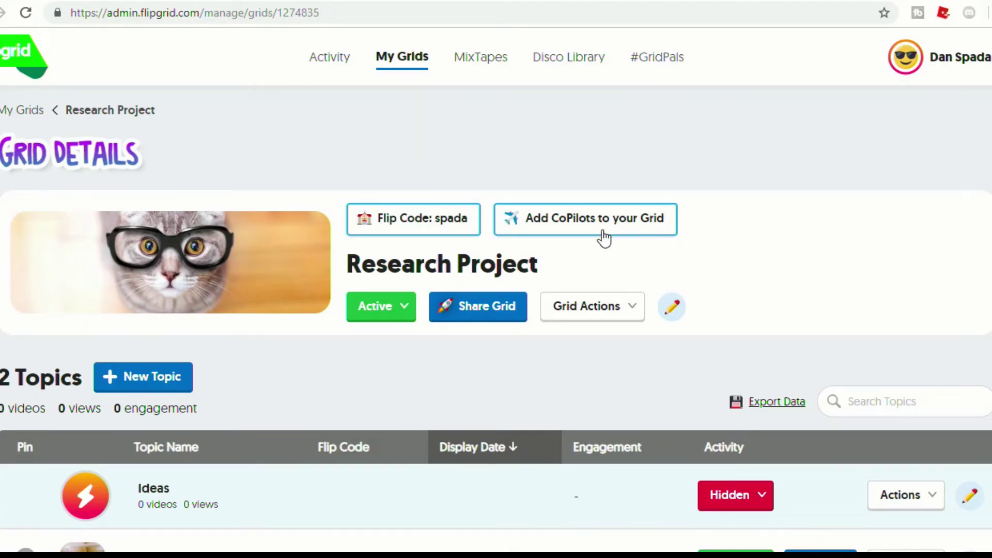
pyautogui.scroll(-3, 757, 262)
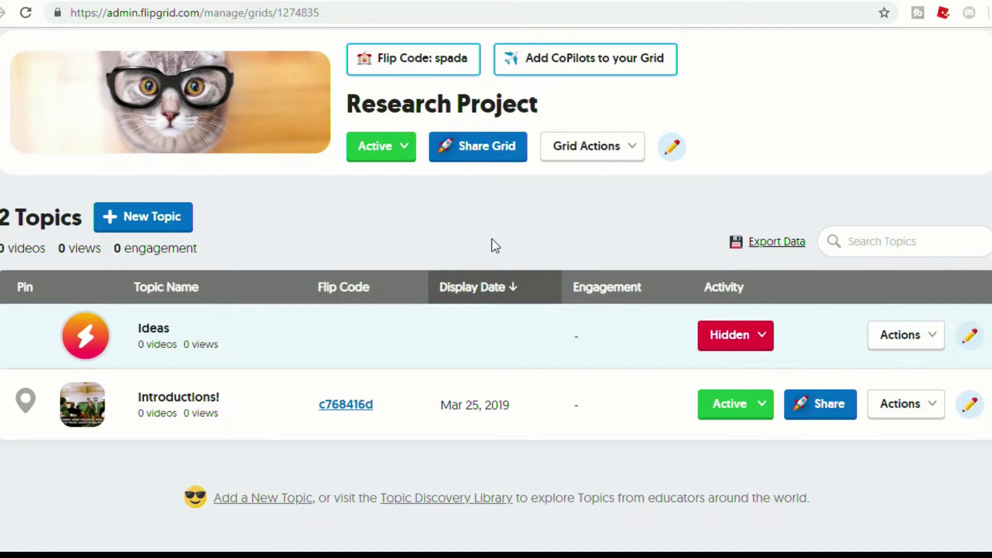
# Start a new topic titled 'Proposal' with a 1 minute video response time
pyautogui.click(135, 218)
pyautogui.scroll(-3, 290, 213)
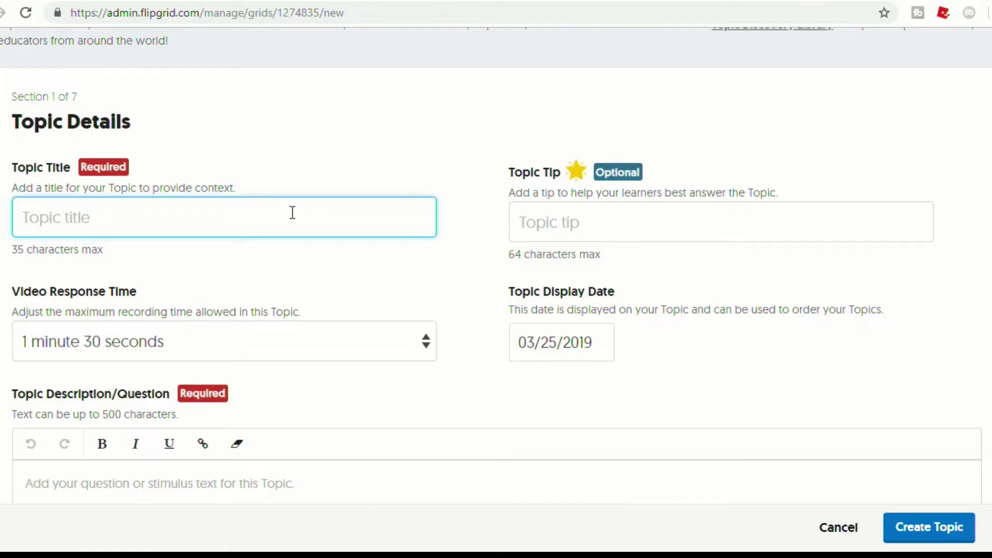
pyautogui.write('Proposal')
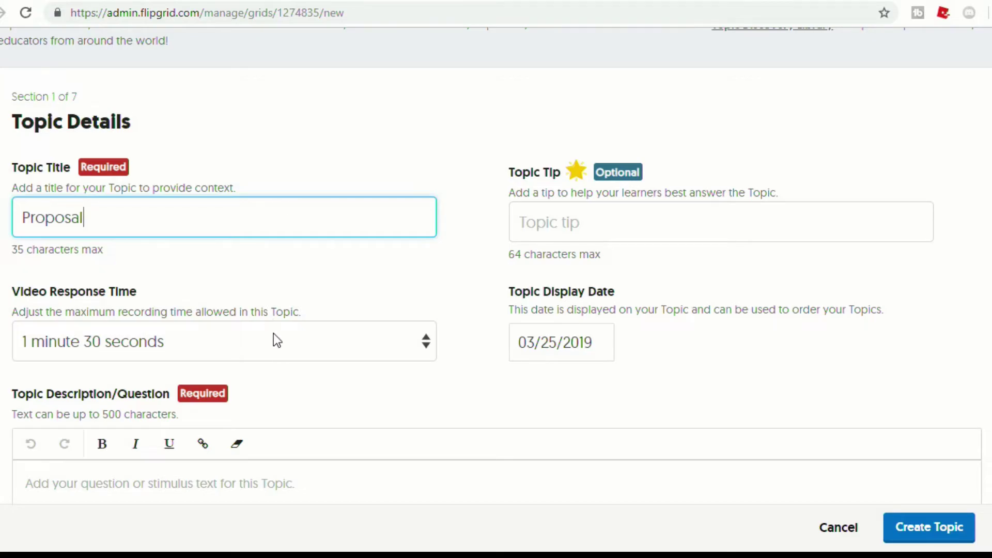
pyautogui.click(277, 350)
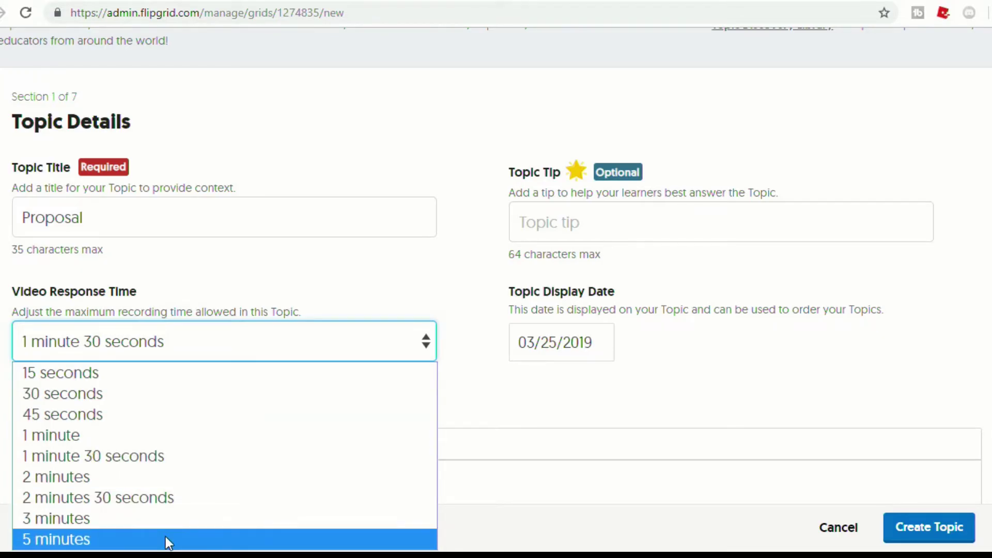
pyautogui.click(181, 436)
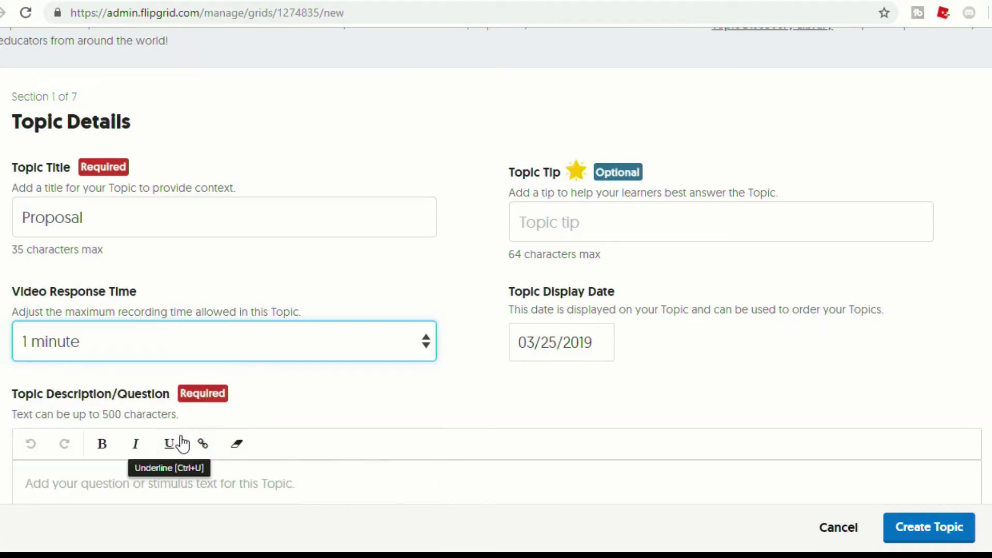
pyautogui.scroll(-5, 362, 362)
pyautogui.click(267, 263)
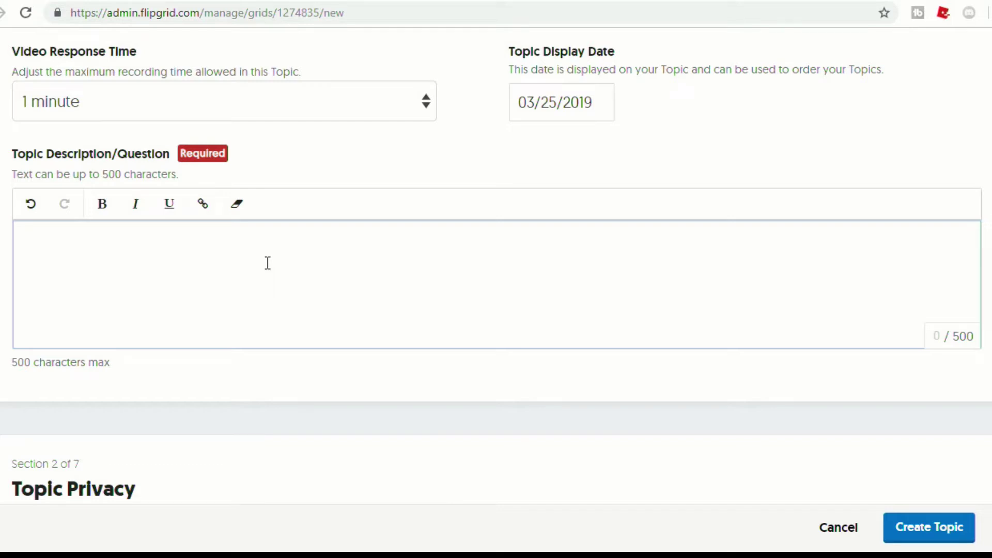
# Enter the description 'Let me know what your research project is, and why you want to study that.'
pyautogui.write('Let me know what your resea')
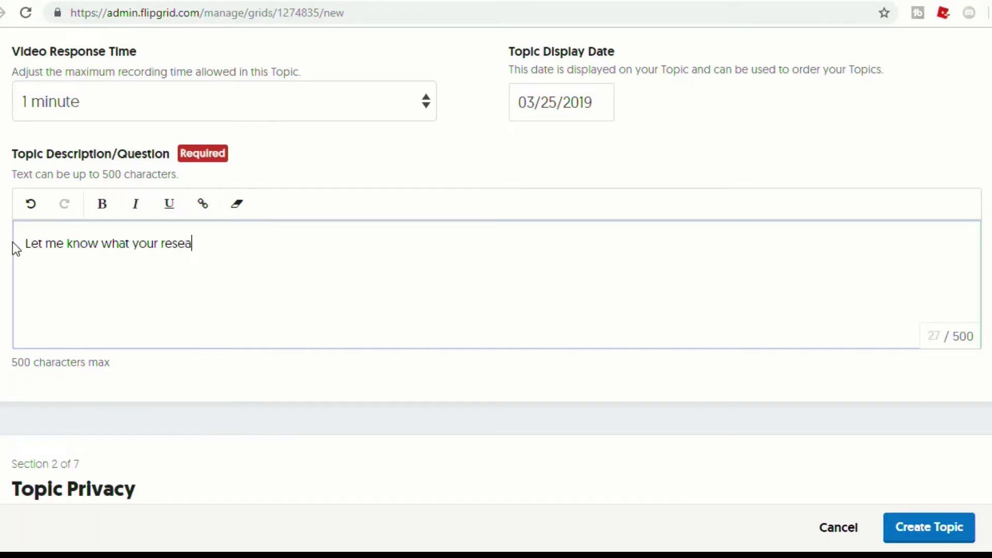
pyautogui.write('rch project is')
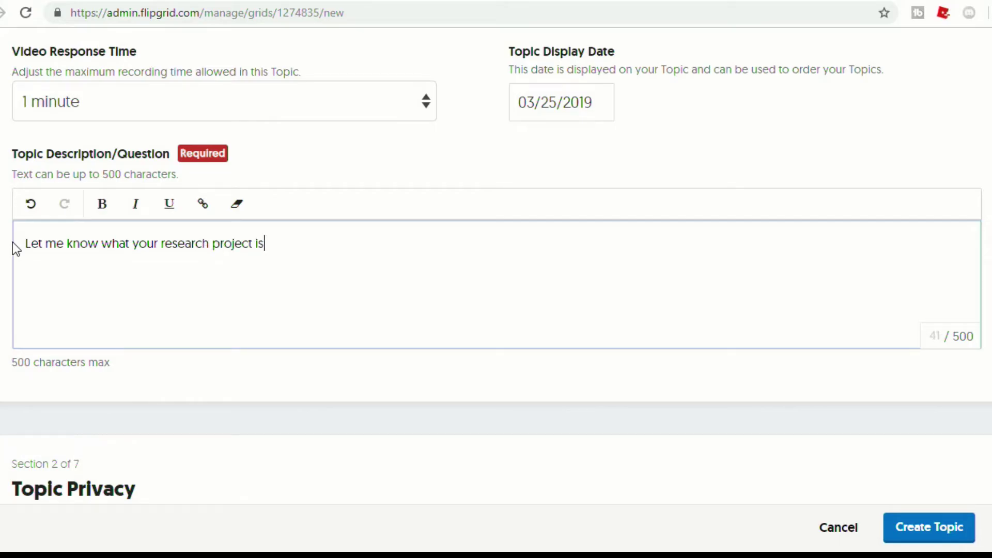
pyautogui.write(', and why you want to ')
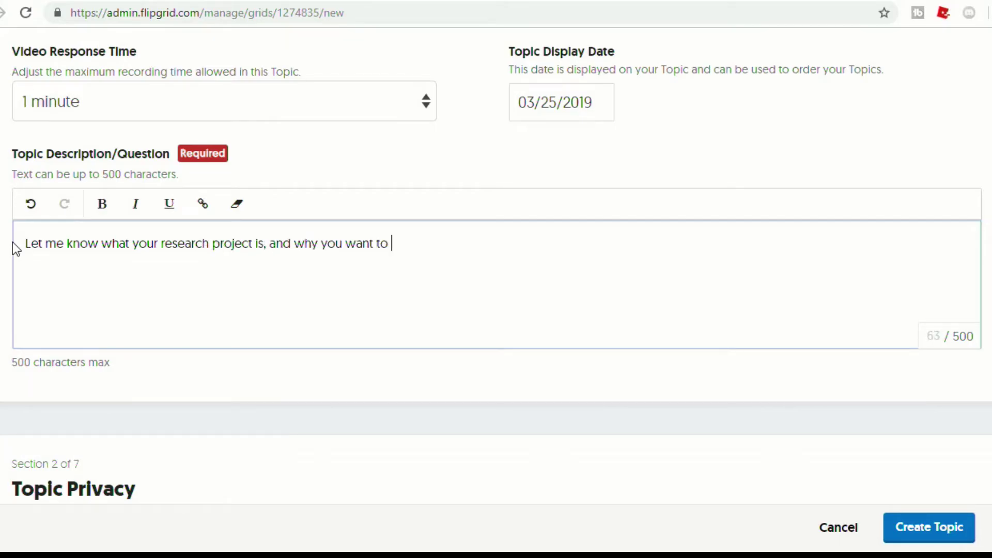
pyautogui.write('study that.')
# Keep the Proposal topic's Active State set to Active
pyautogui.scroll(-5, 360, 436)
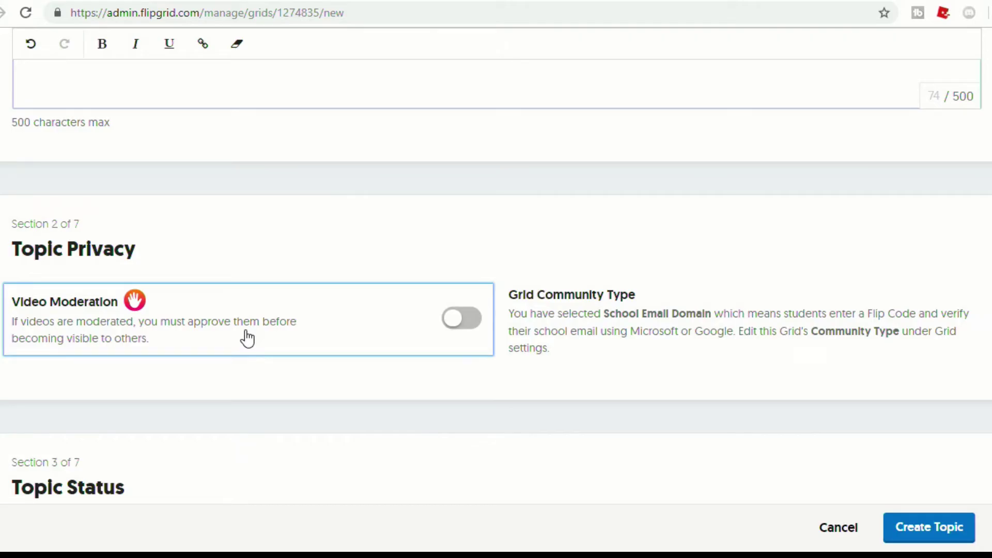
pyautogui.scroll(-6, 248, 338)
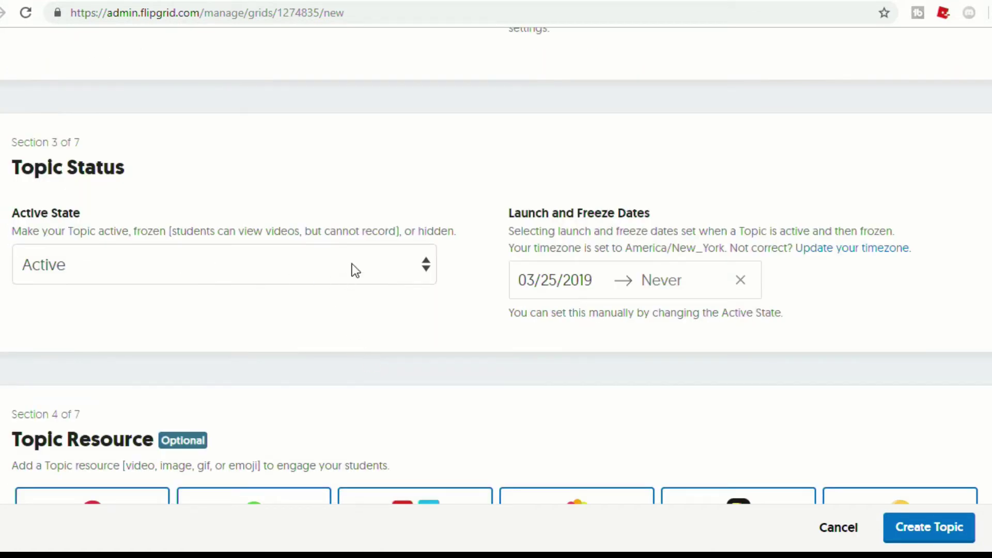
pyautogui.click(353, 264)
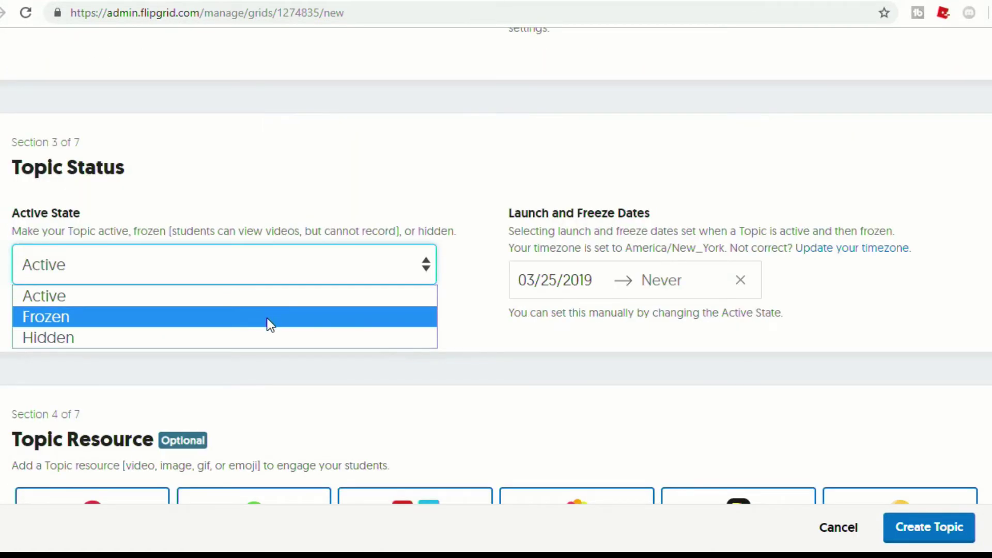
pyautogui.click(460, 196)
pyautogui.scroll(-6, 460, 196)
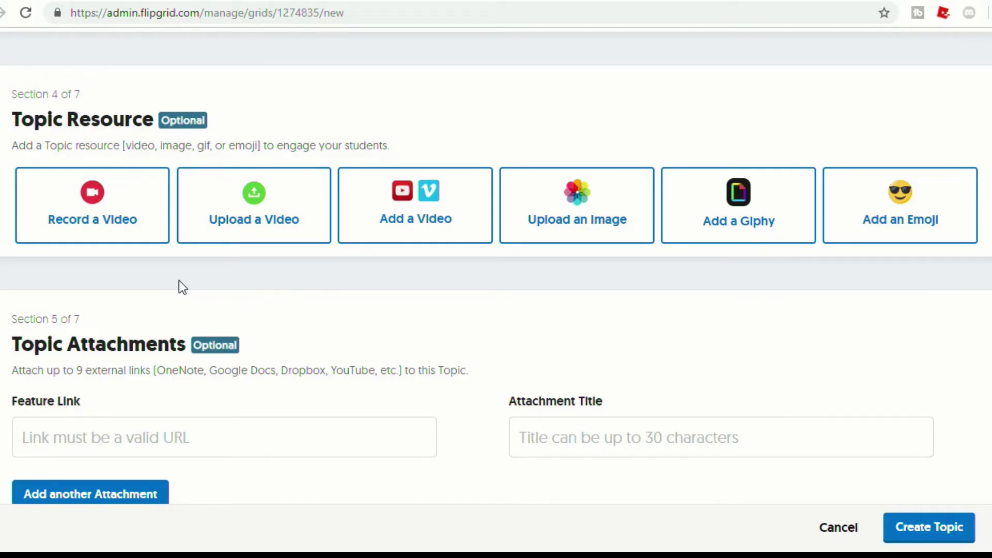
pyautogui.click(109, 204)
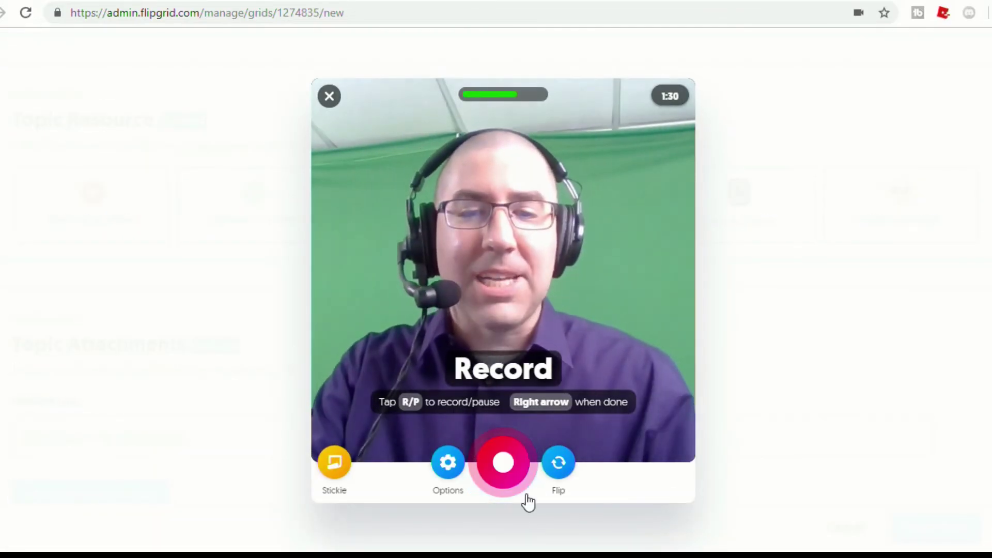
# Record a short video for the topic and proceed to the selfie snapshot
pyautogui.click(503, 463)
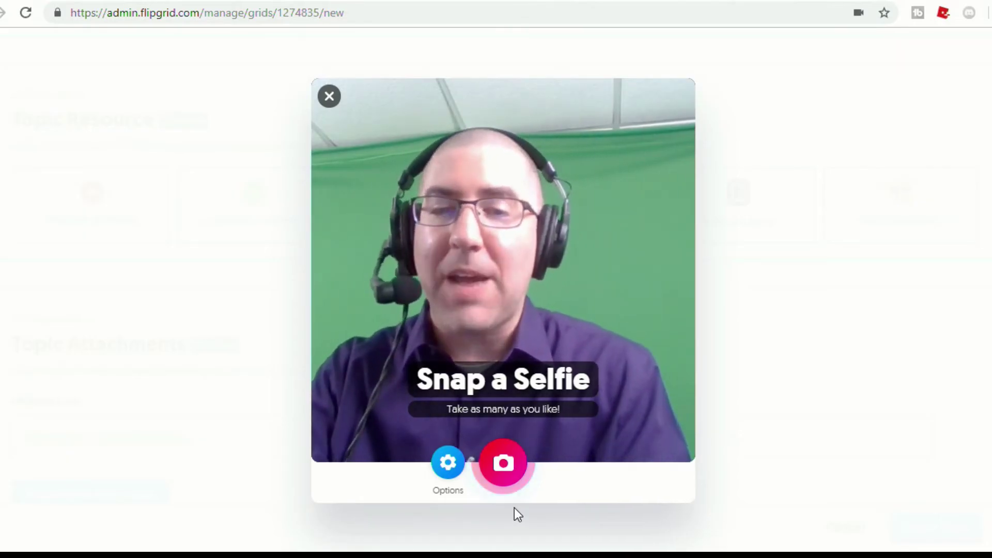
pyautogui.click(503, 464)
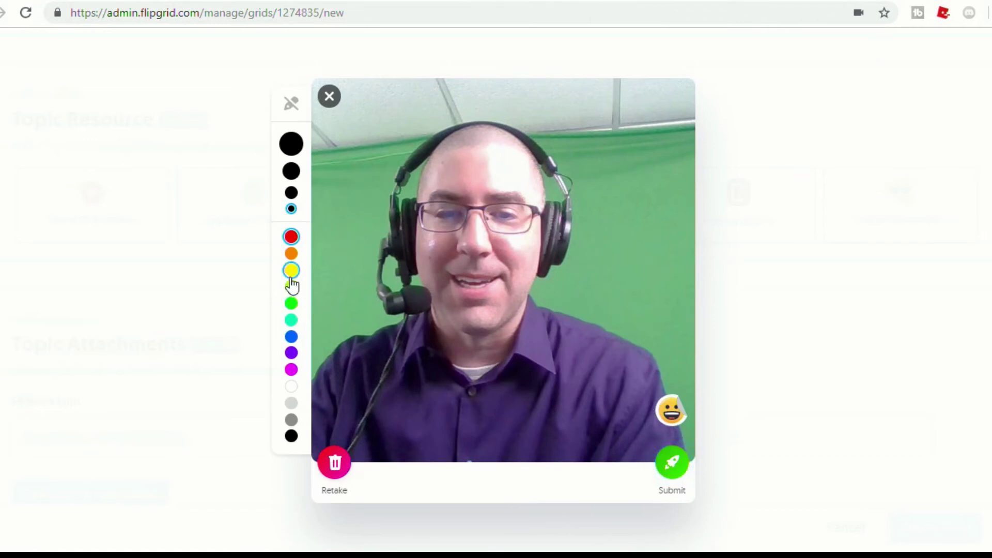
# Decorate the selfie with a Flipgrid cap, a beard and a laughing emoji sticker
pyautogui.click(671, 410)
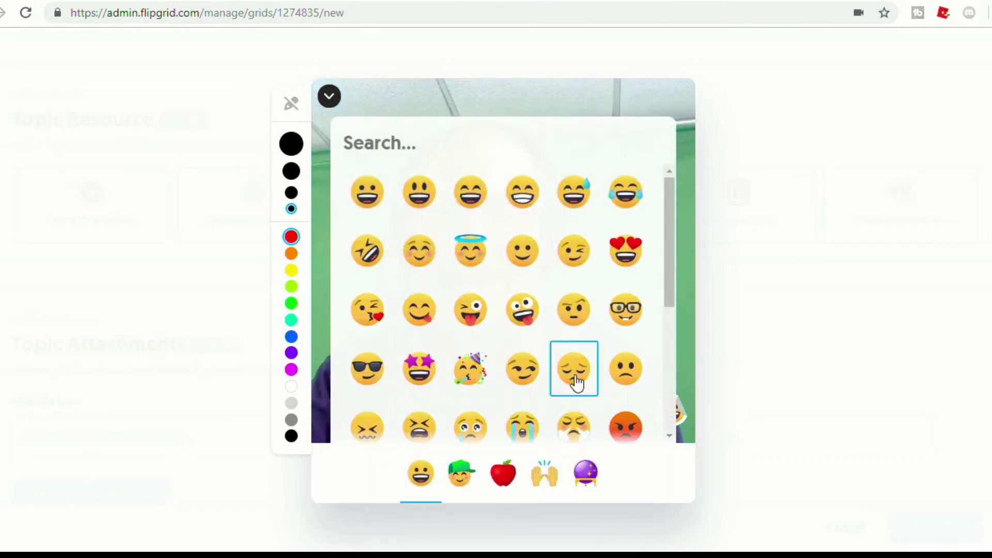
pyautogui.click(510, 467)
pyautogui.click(461, 475)
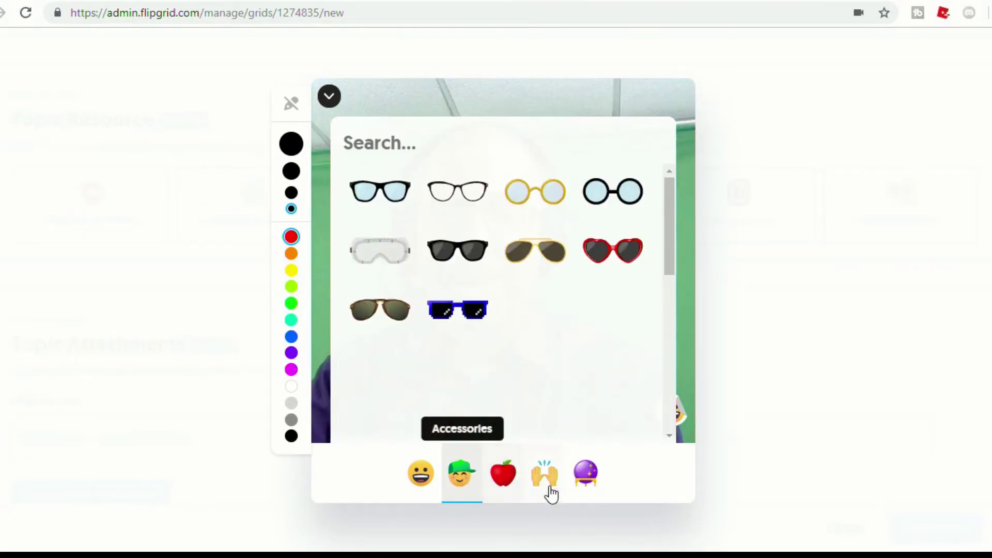
pyautogui.click(555, 492)
pyautogui.click(456, 475)
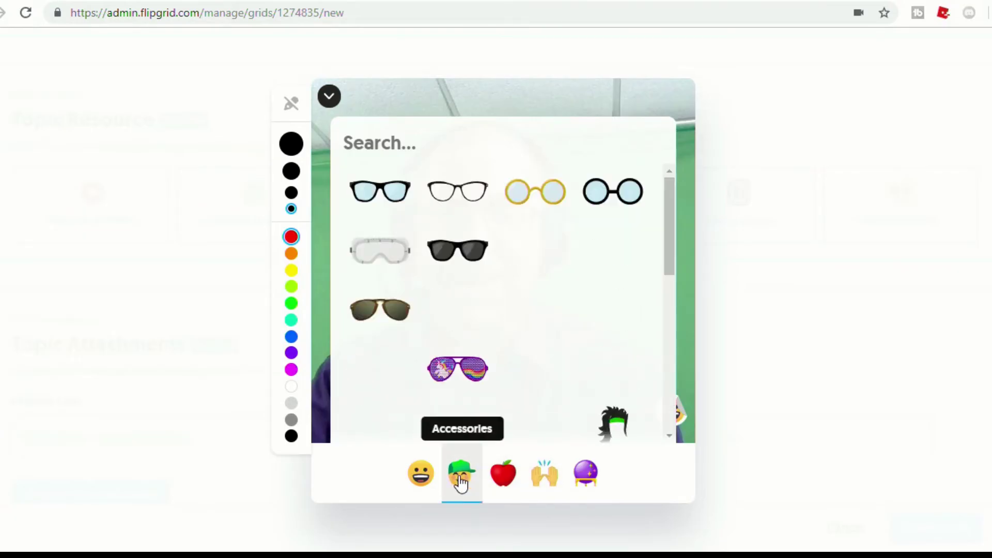
pyautogui.click(403, 428)
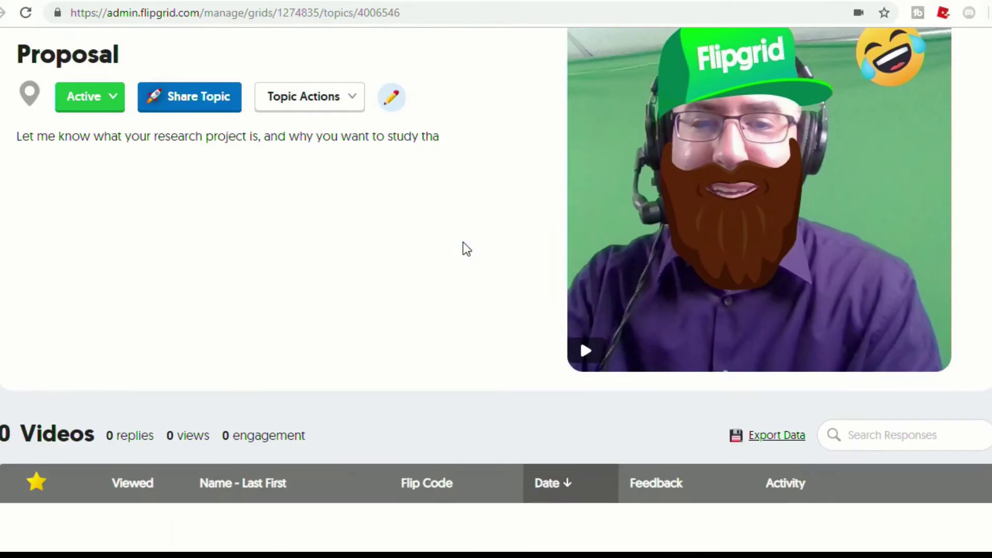
pyautogui.scroll(4, 464, 245)
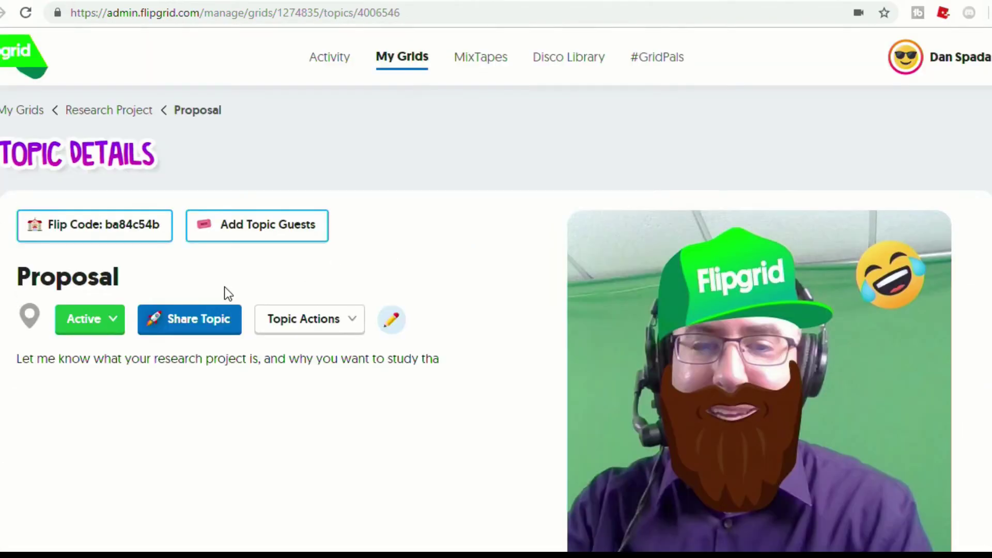
# Bring up the sharing options for the Proposal topic
pyautogui.click(209, 325)
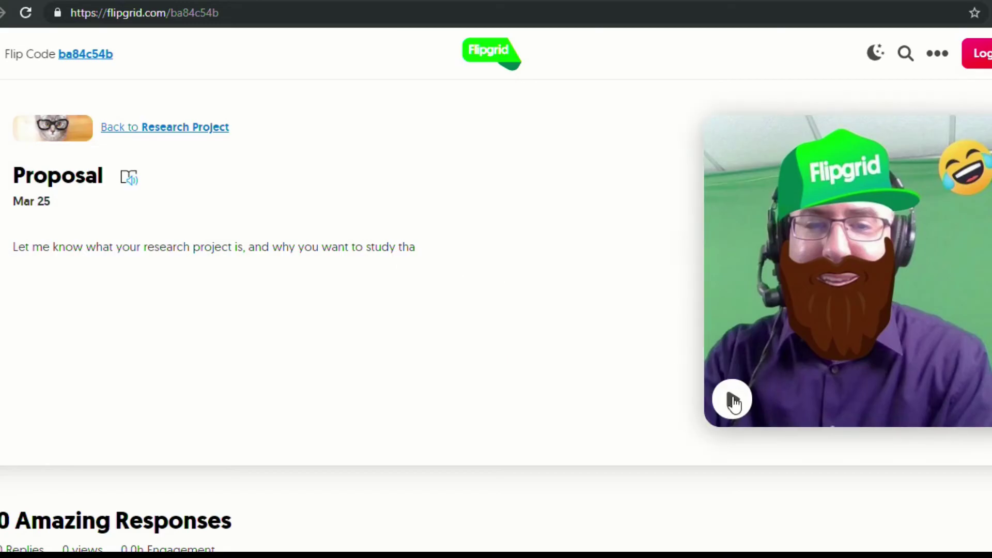
# Start a new student response to the Proposal topic from the responses area
pyautogui.scroll(-6, 486, 312)
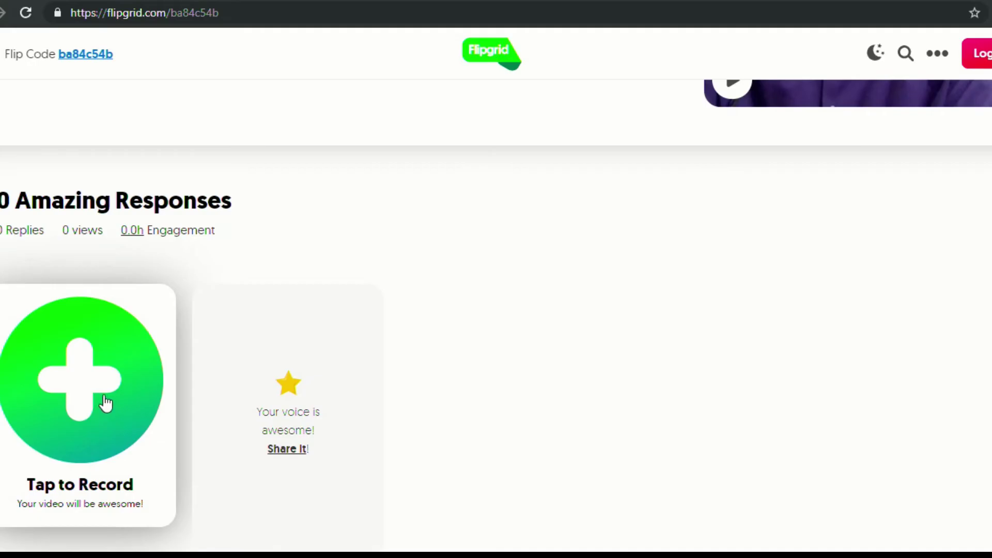
pyautogui.click(93, 410)
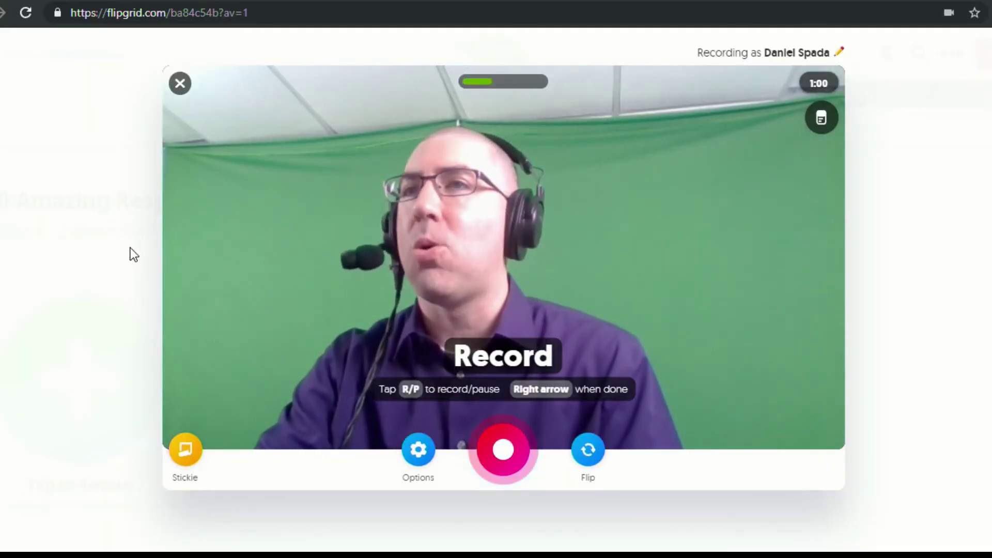
# Record an 11-second response with a Stickie open, review it, and reach the selfie step
pyautogui.click(510, 447)
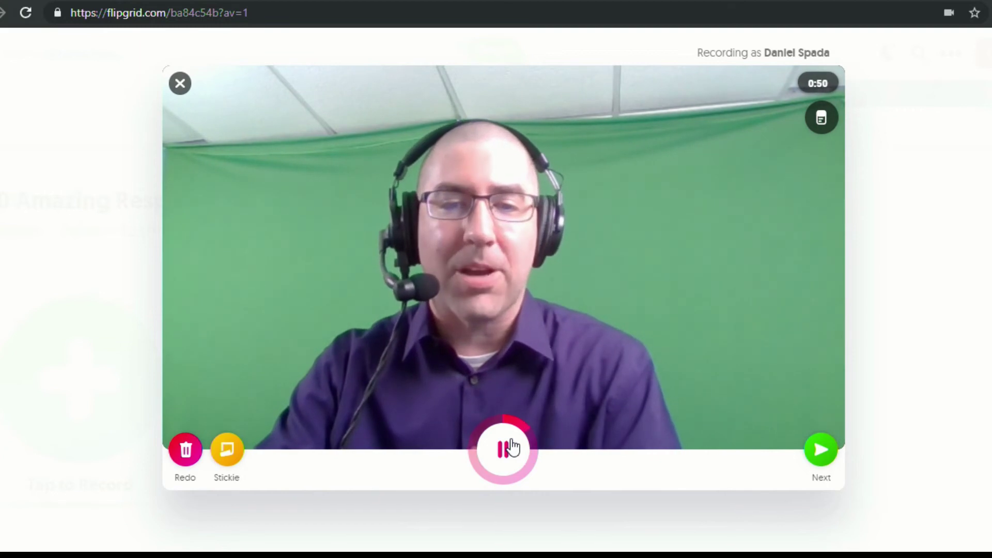
pyautogui.click(511, 447)
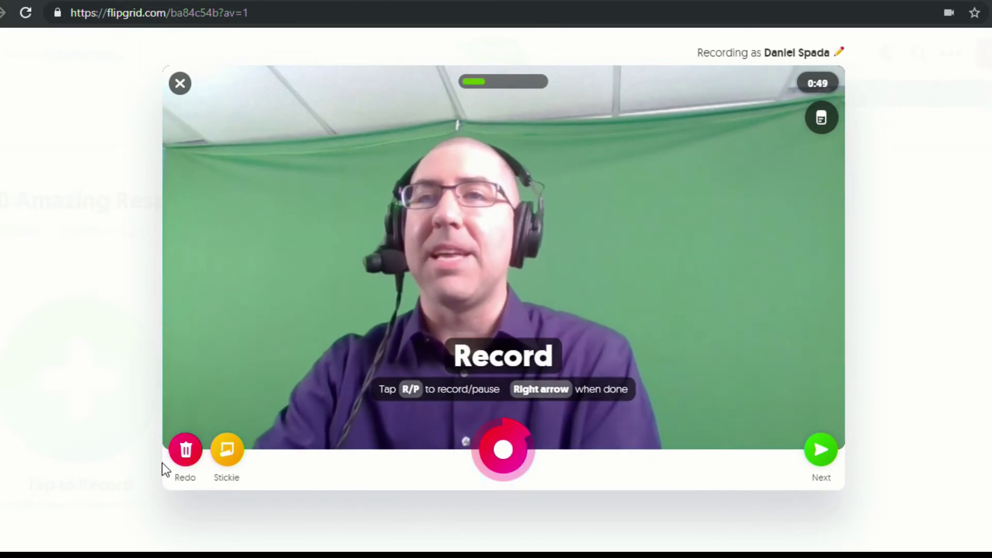
pyautogui.click(226, 460)
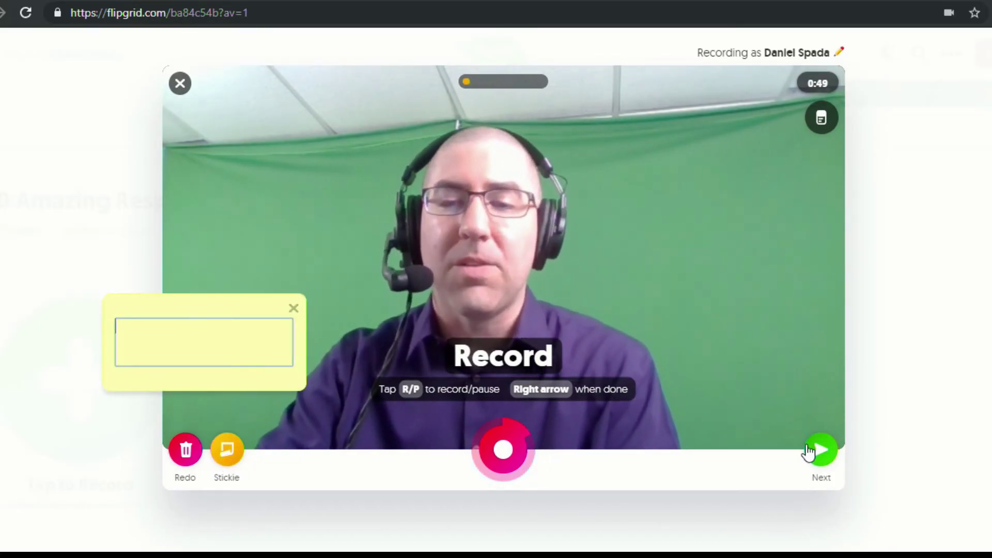
pyautogui.click(808, 453)
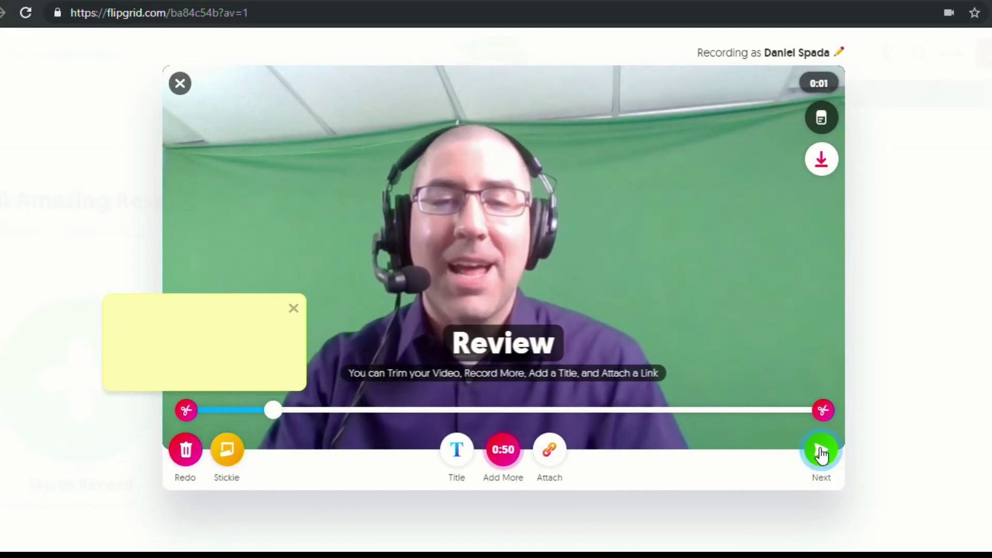
pyautogui.click(821, 450)
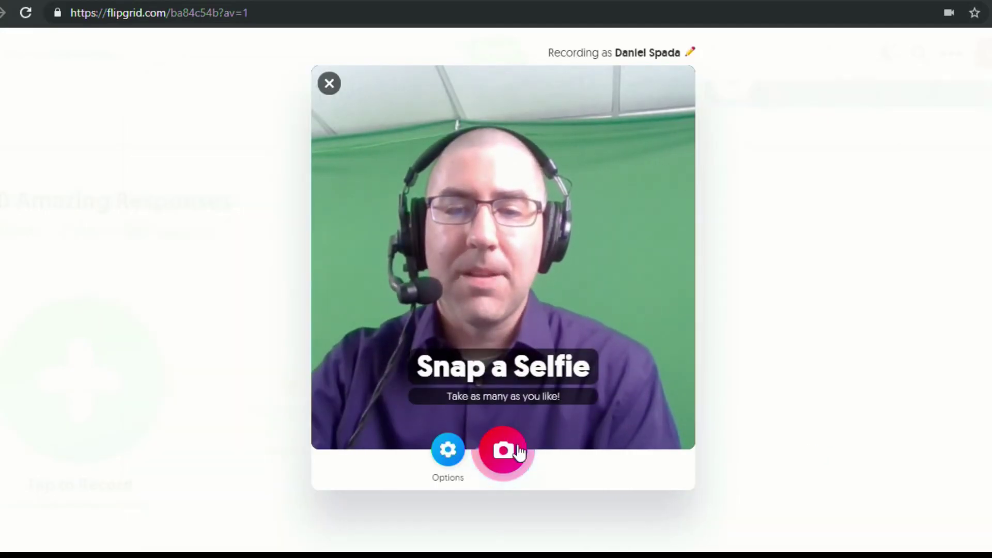
# Snap a selfie for the response and submit it to the Proposal topic
pyautogui.scroll(-1, 615, 451)
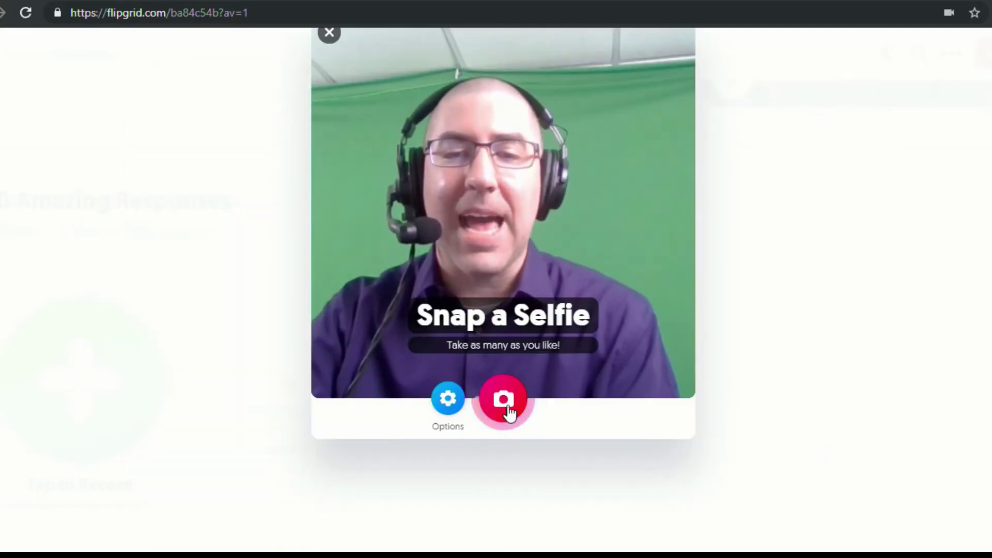
pyautogui.click(509, 412)
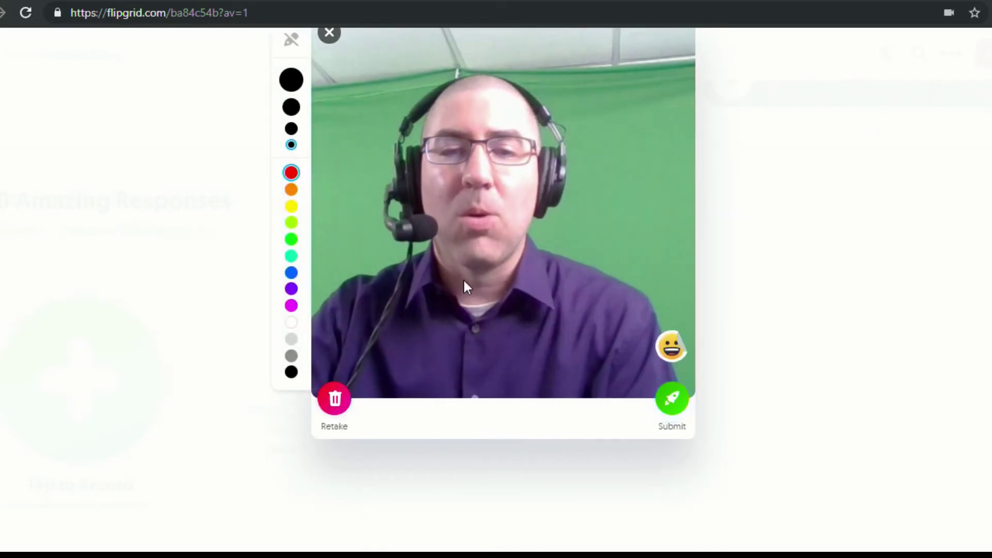
pyautogui.click(673, 400)
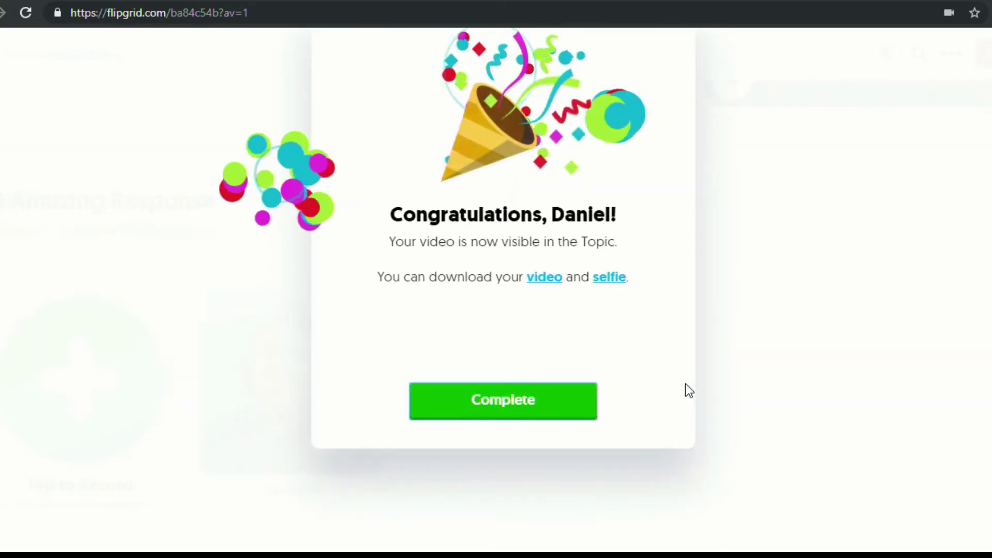